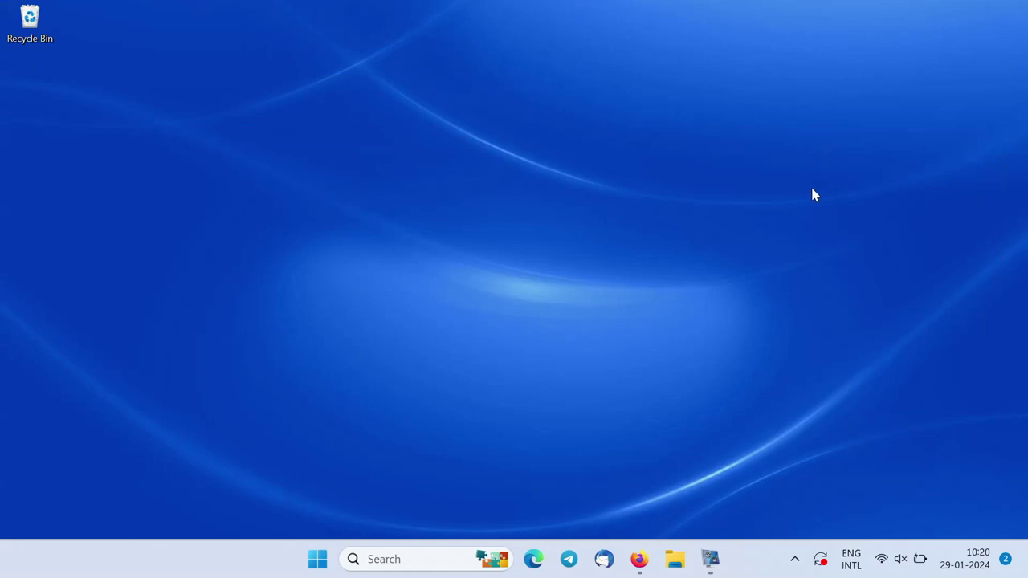
- Open Firefox and search the web for "Learn freeplane-Teachers network"
click(639, 560)
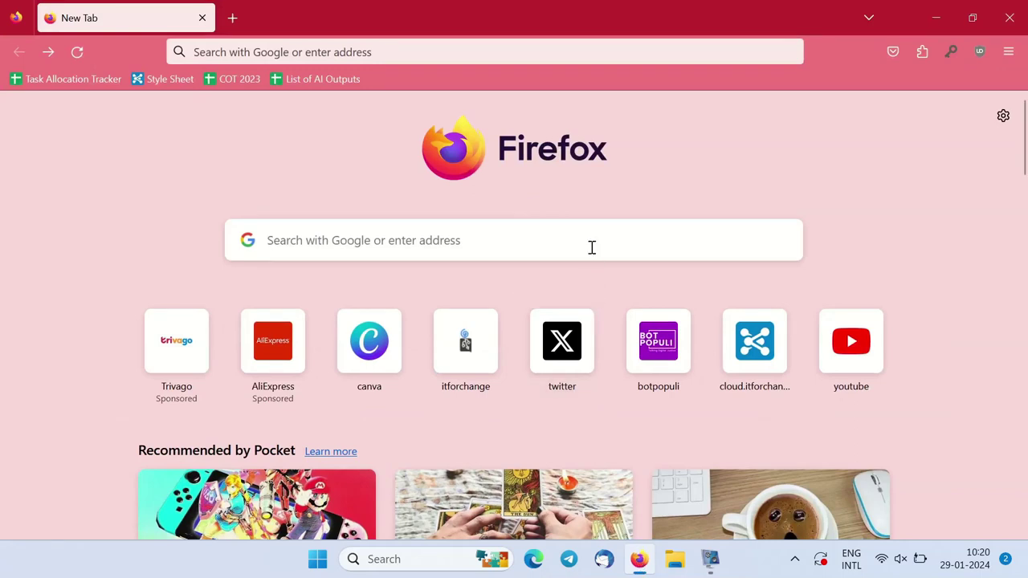
click(592, 247)
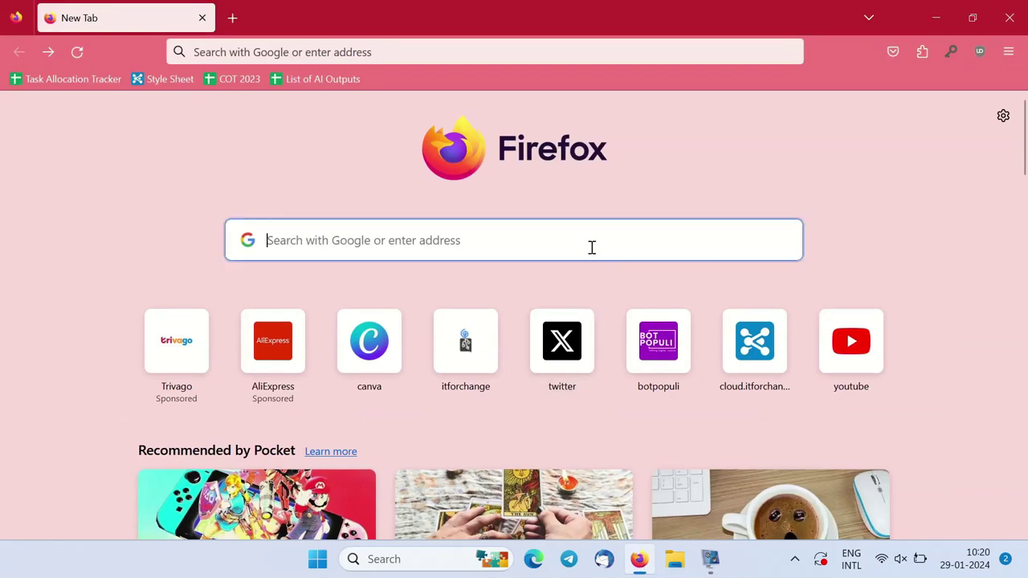
text(L)
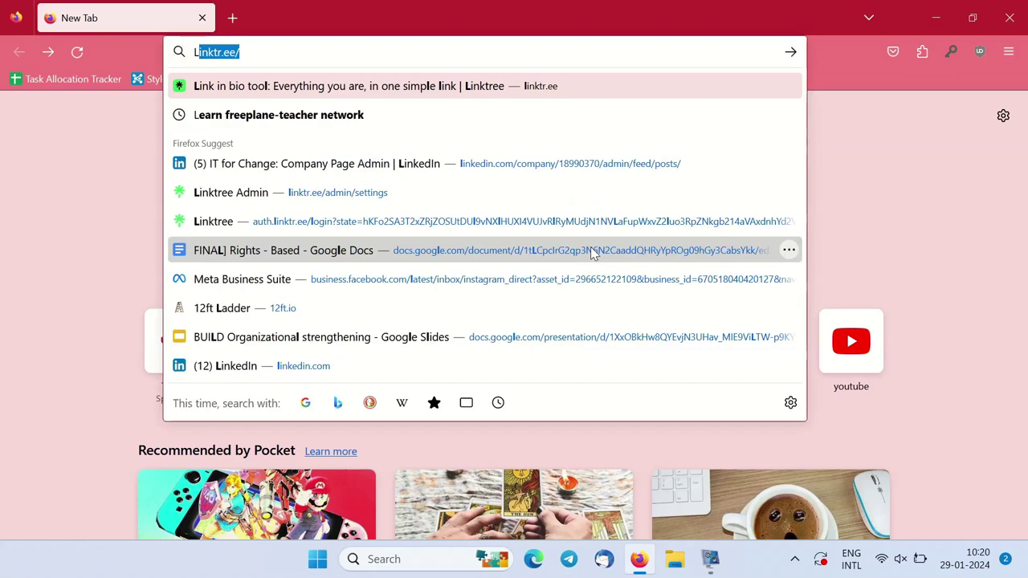
text(ea)
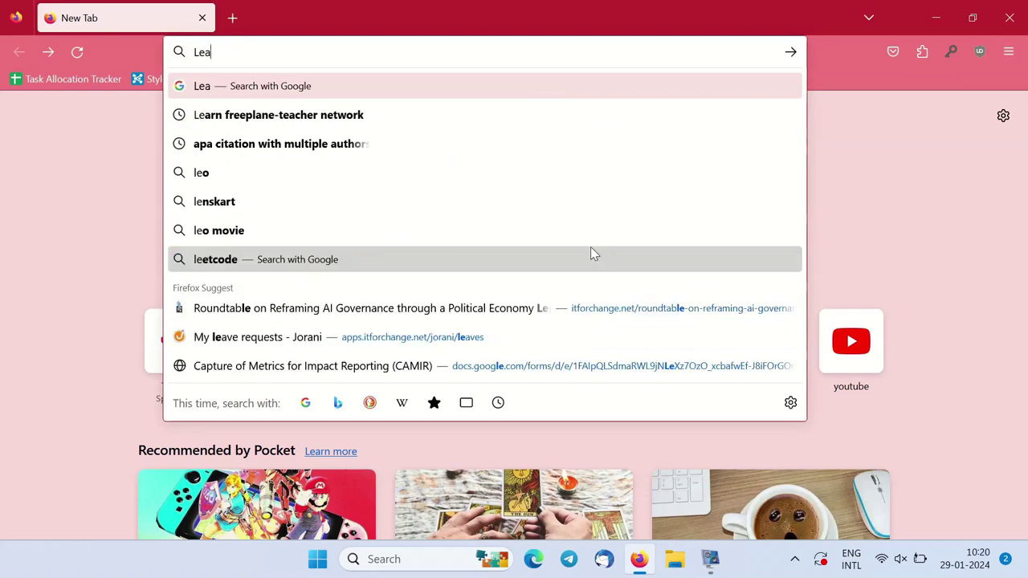
text(rn f)
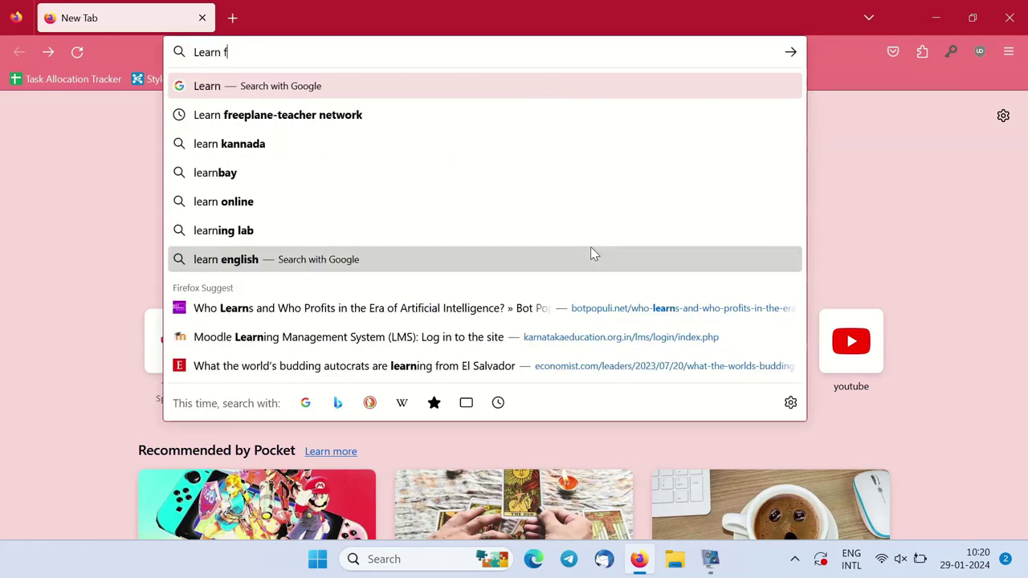
text(reeplane-Teachers network)
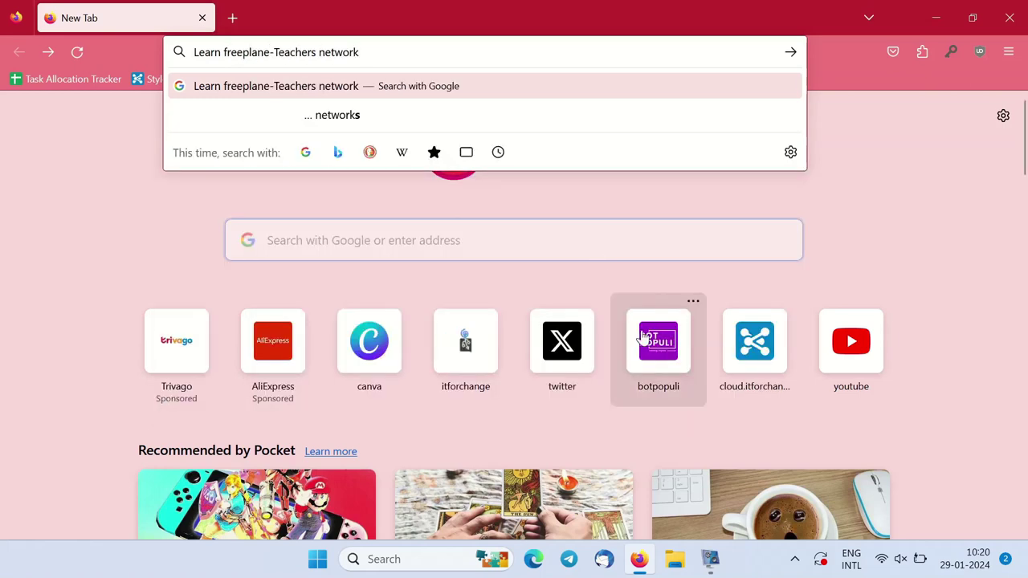
key(Return)
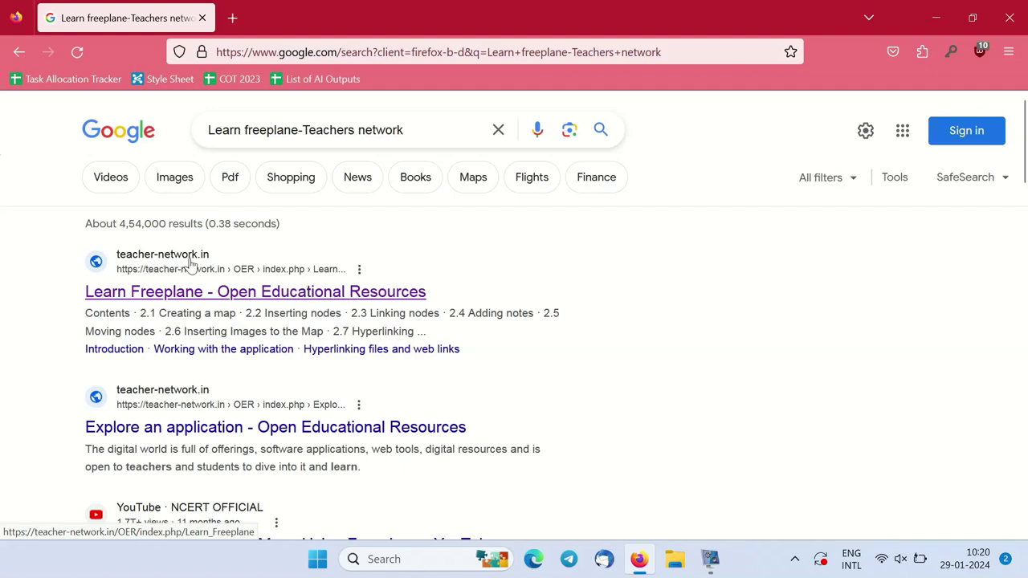
- Download the Freeplane installer from SourceForge through the Windows OS instructions on teacher-network.in's Learn Freeplane page, dismissing the Java update notification
click(225, 297)
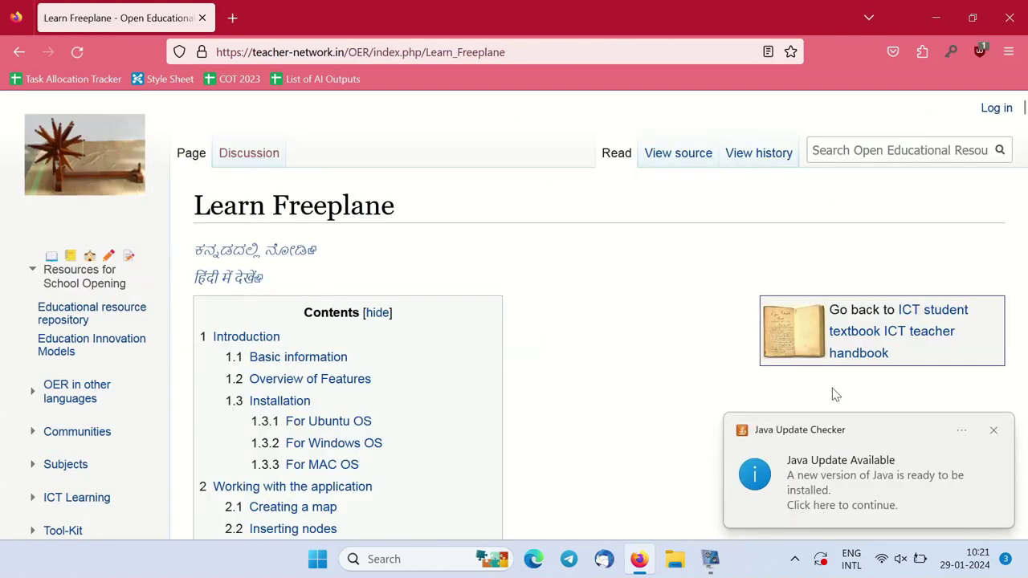
click(994, 433)
click(993, 433)
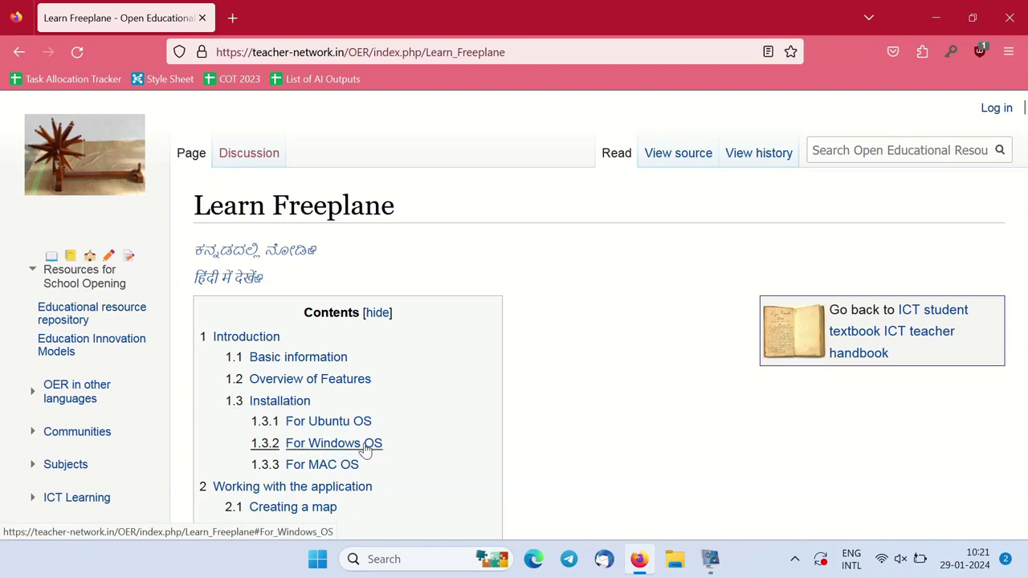
click(366, 446)
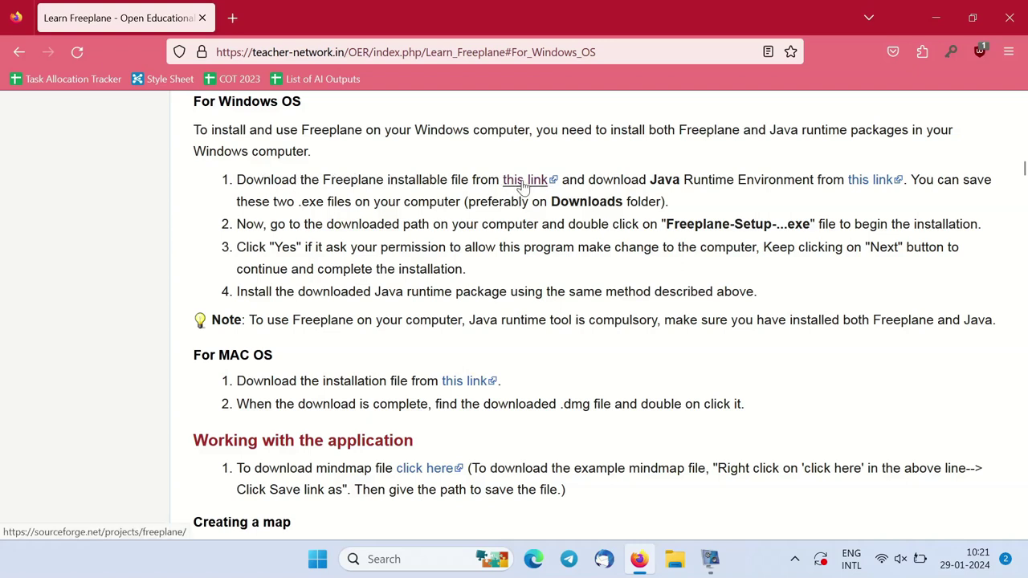
click(523, 181)
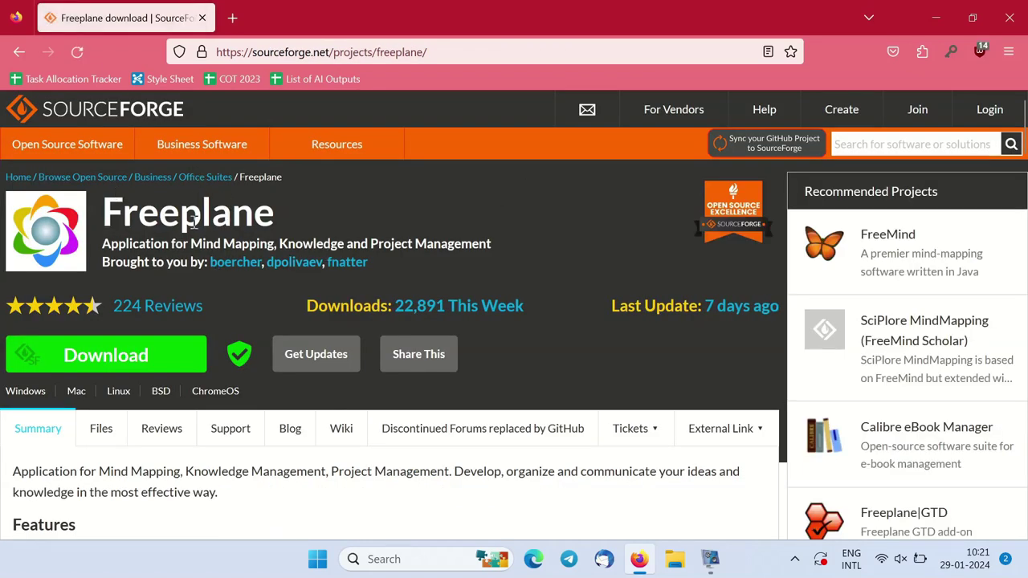
click(125, 369)
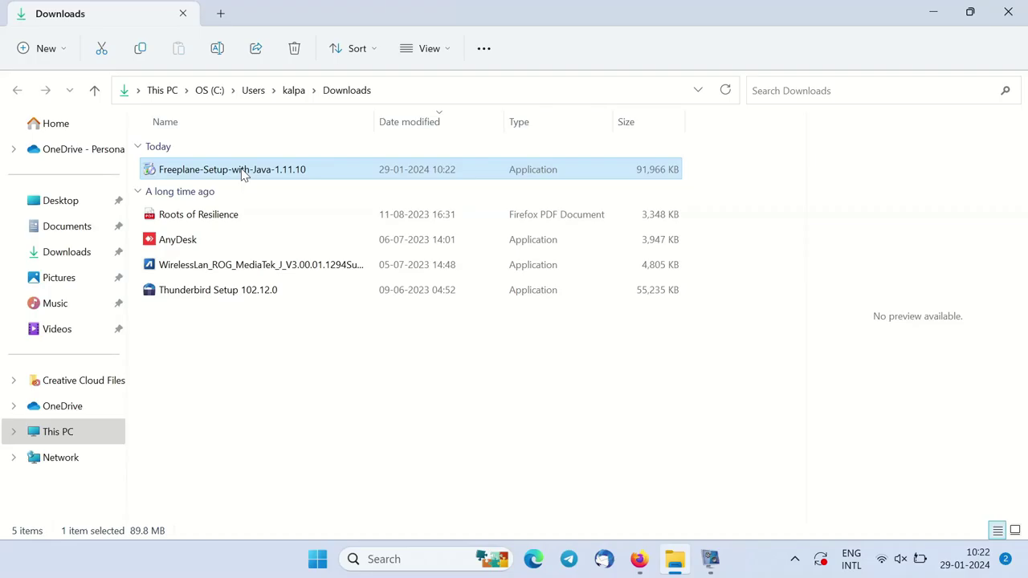
- Run Freeplane-Setup-with-Java-1.11.10 from the Downloads folder, allow it to make changes, and use English as the setup language
double_click(245, 172)
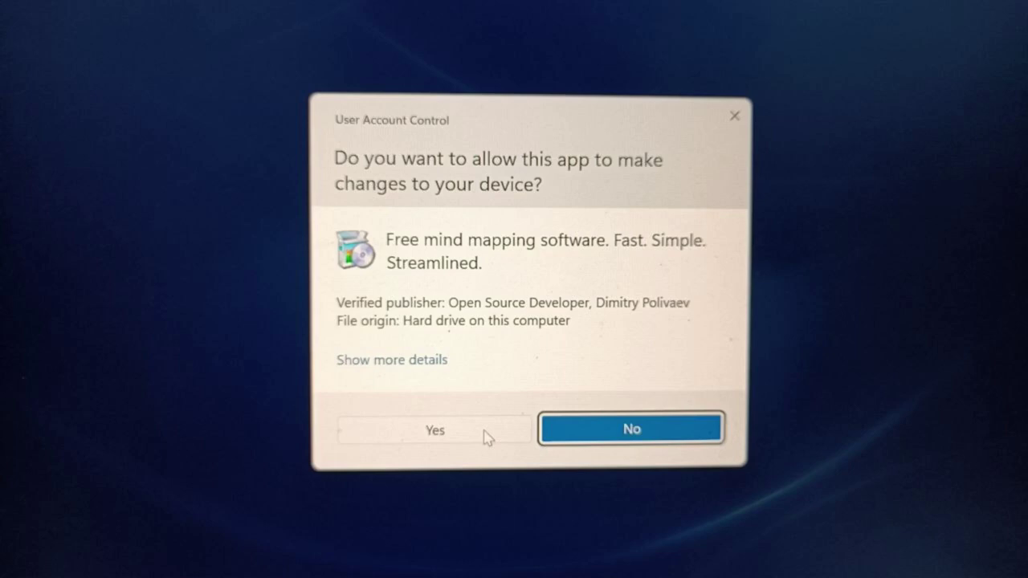
click(487, 438)
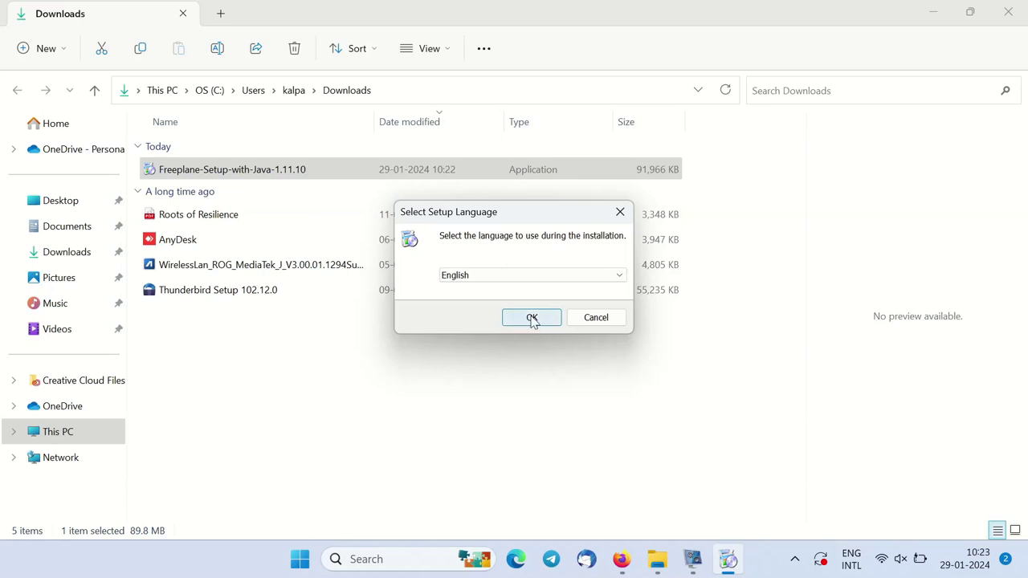
click(532, 318)
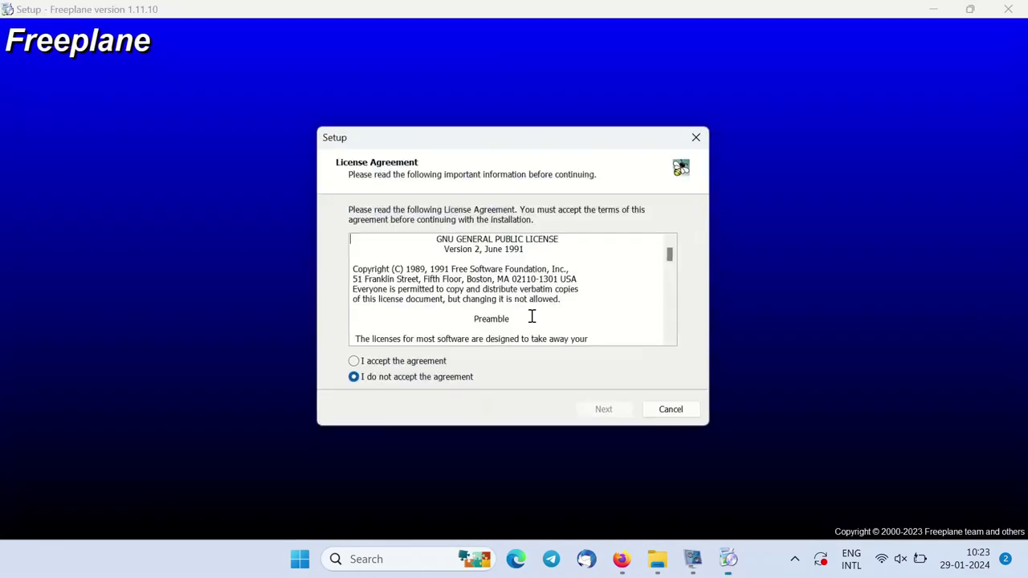
- Accept the license agreement, install Freeplane to C:\Program Files\Freeplane with the default shortcuts and .mm association, and finish setup with Freeplane launching
click(352, 364)
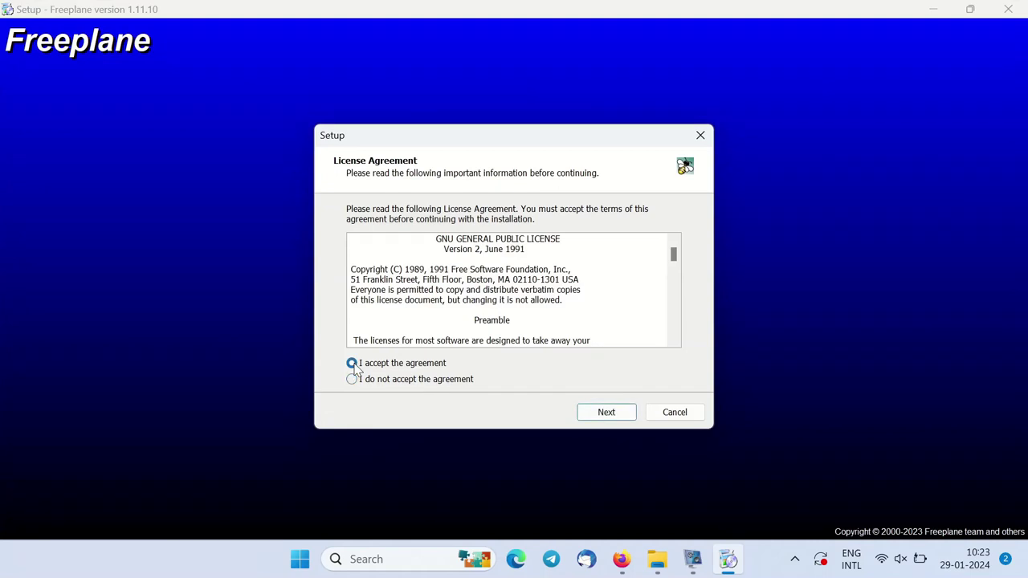
click(591, 414)
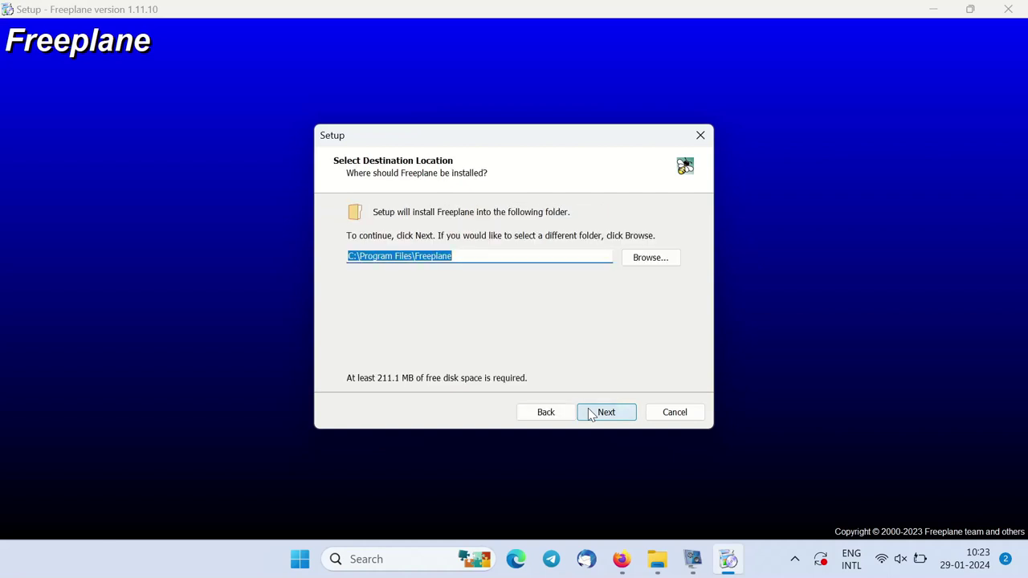
click(591, 414)
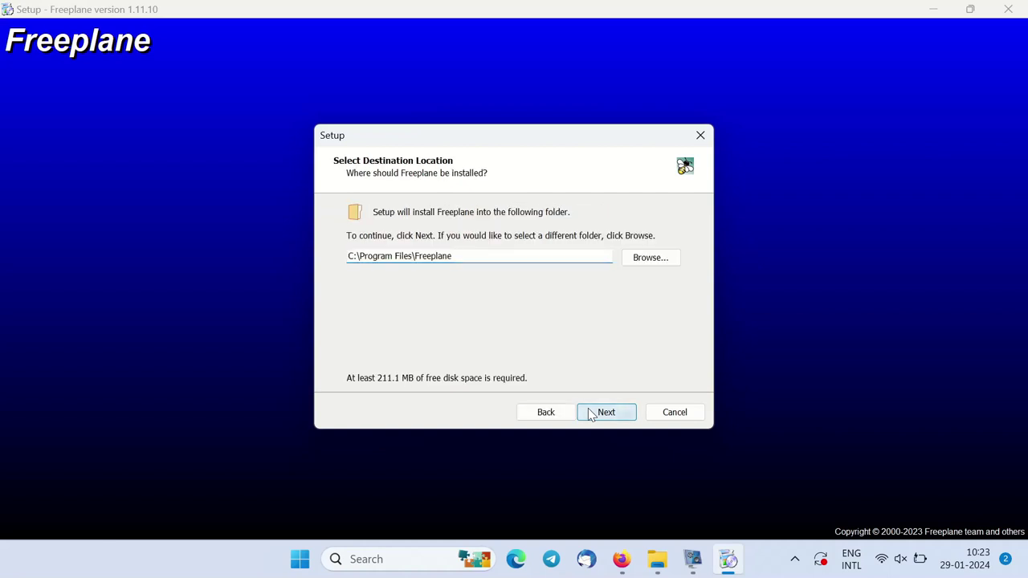
click(591, 414)
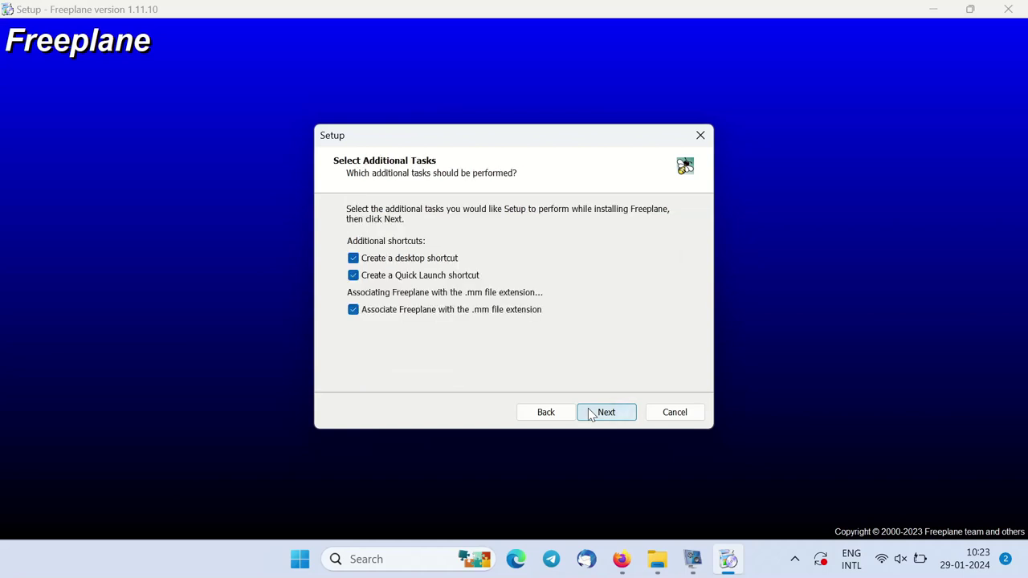
click(592, 414)
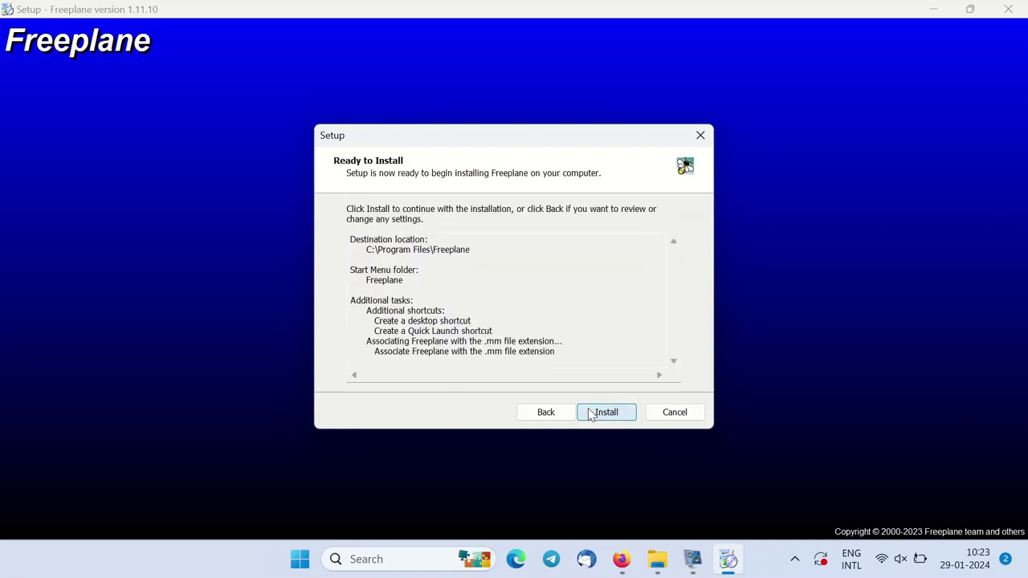
click(607, 412)
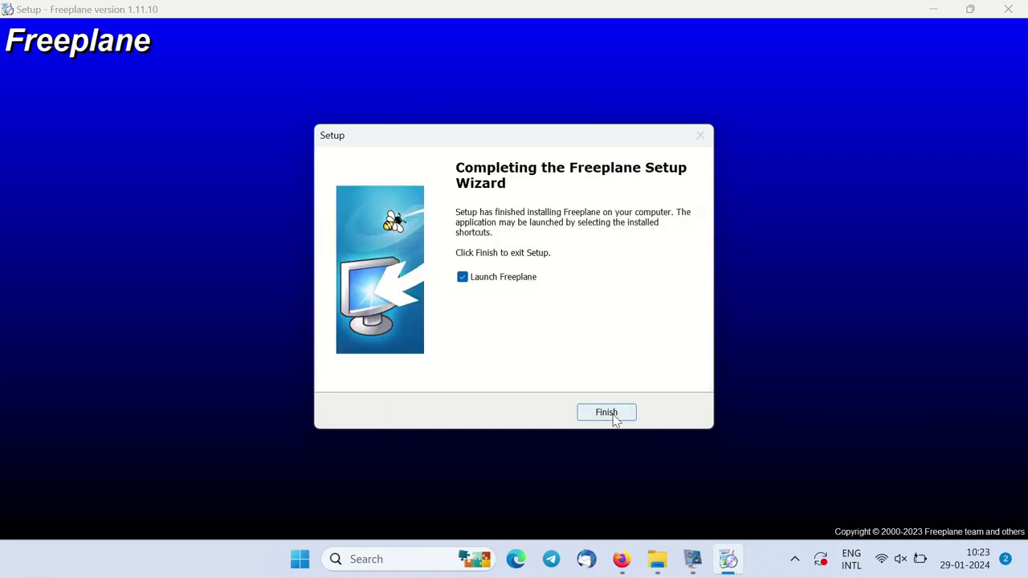
click(607, 412)
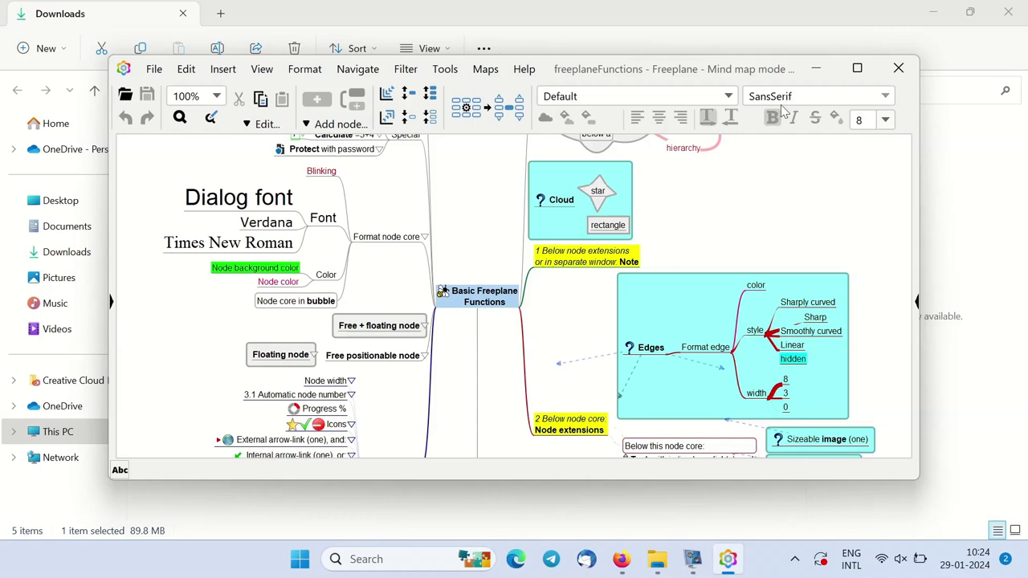
- Maximize the Freeplane window showing the Basic Freeplane Functions map
click(856, 69)
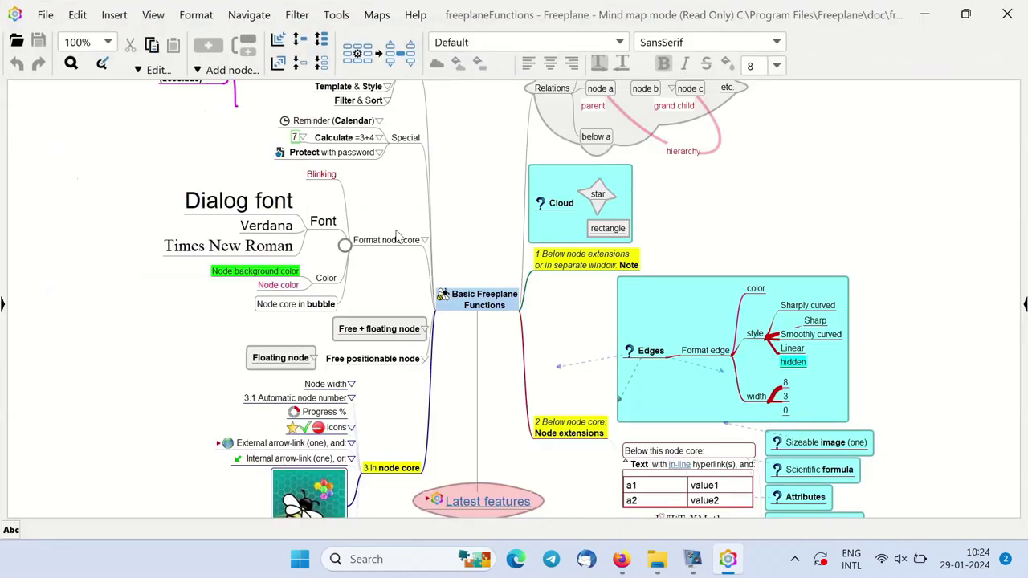
drag(728, 226, 731, 175)
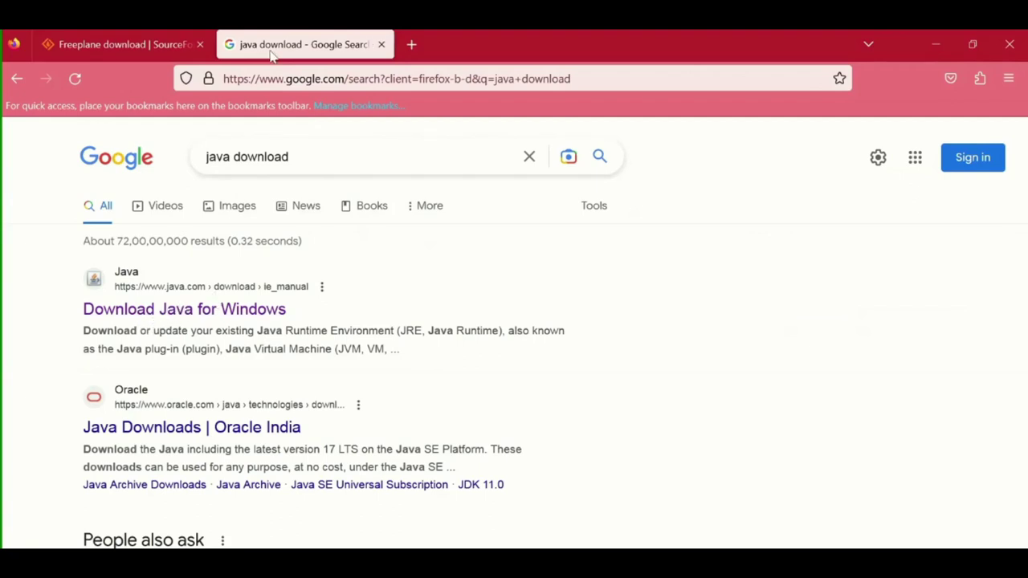
- Get Java from the Download Java for Windows page in Firefox, and install it by running JavaSetup8u361 with permission to make changes
click(157, 318)
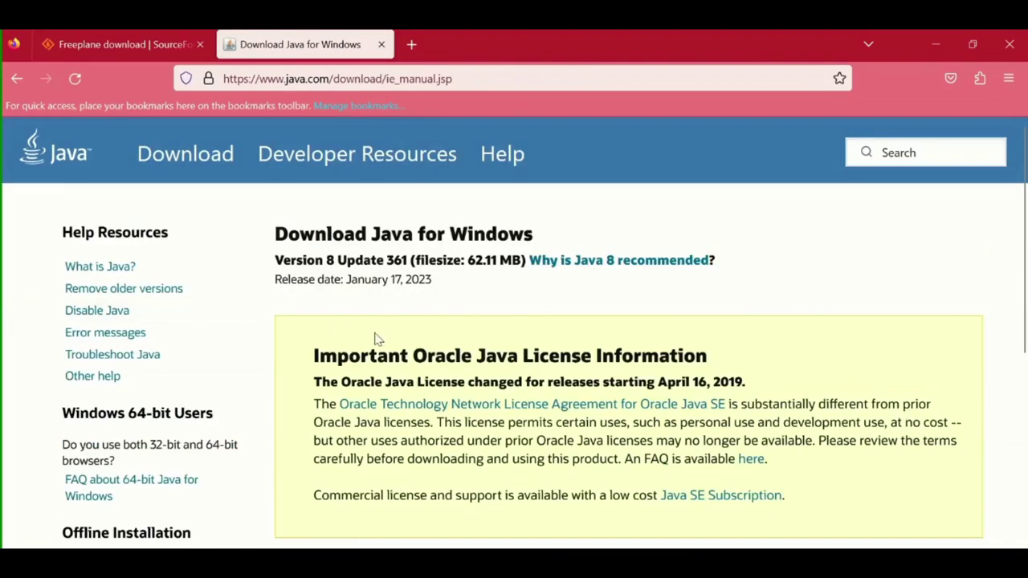
scroll(387, 343, down, 3)
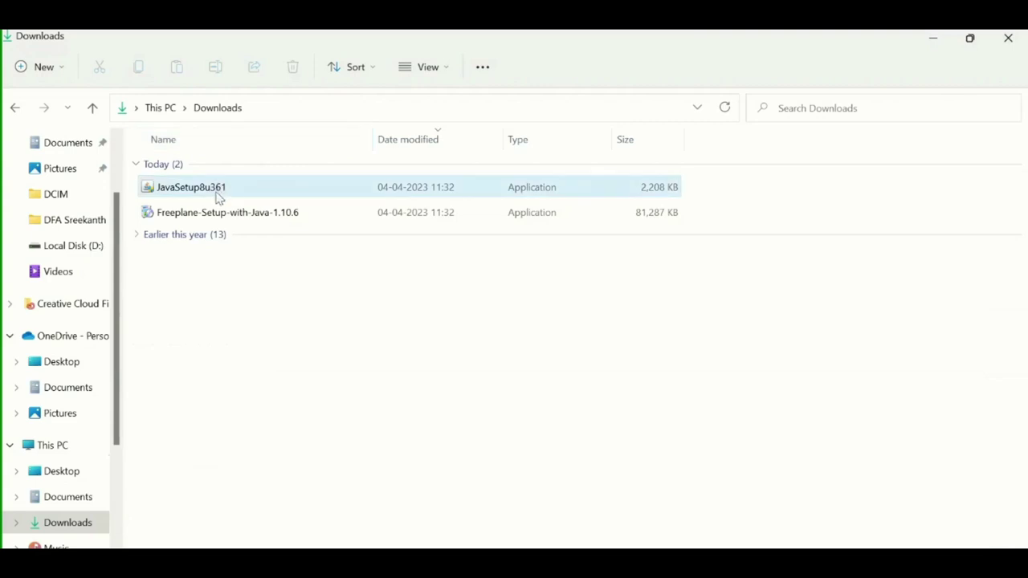
mouse_move(248, 193)
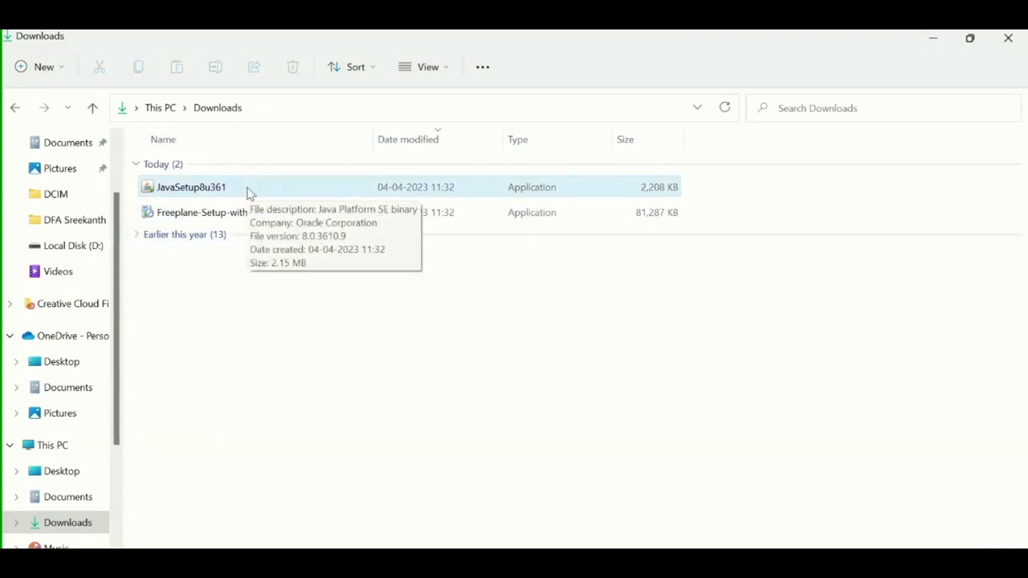
double_click(249, 191)
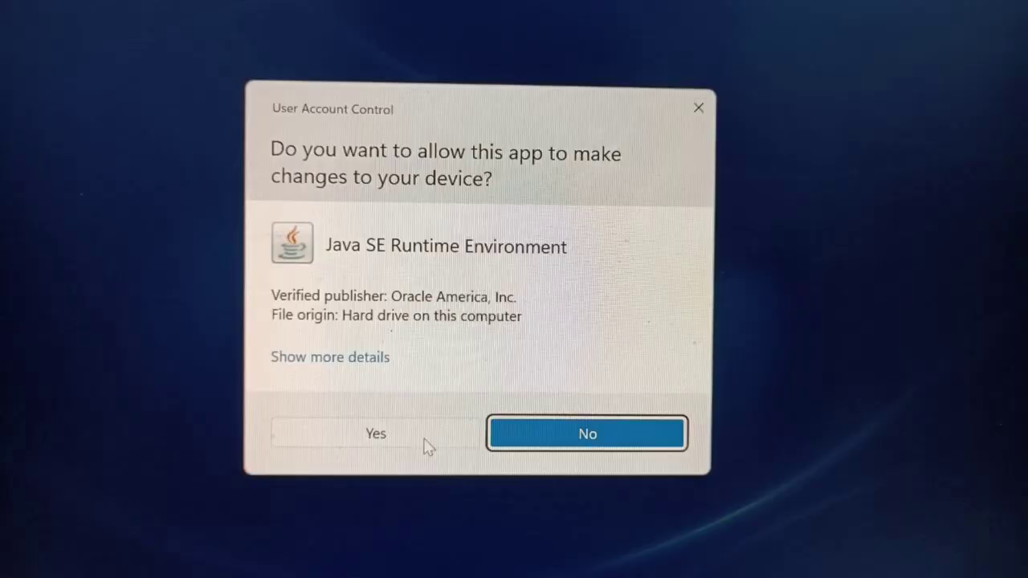
click(425, 441)
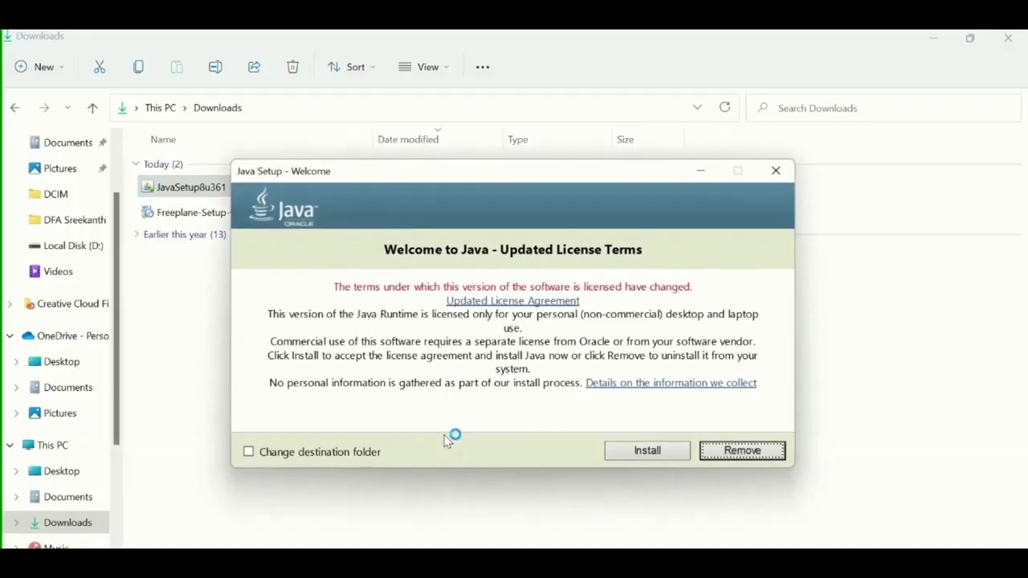
click(650, 452)
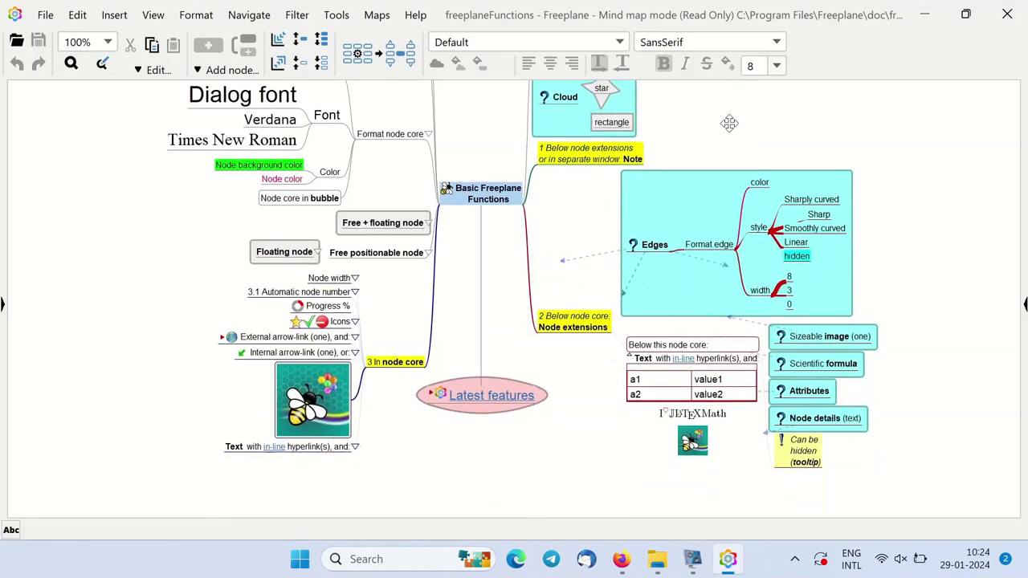
- Create a new map in Freeplane from the standard-1.6.mm template and have the template decision remembered
drag(728, 120, 726, 280)
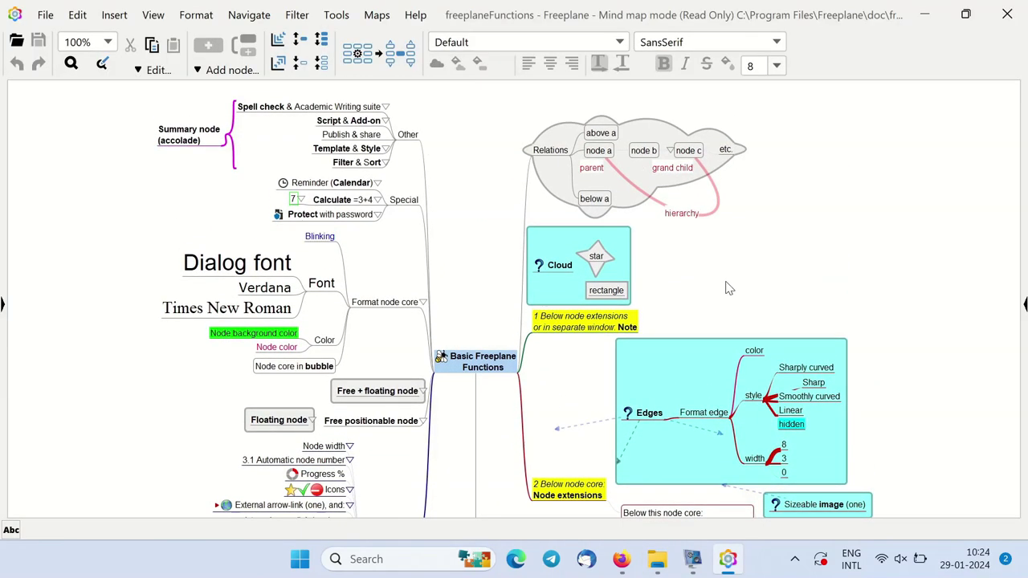
scroll(200, 236, down, 2)
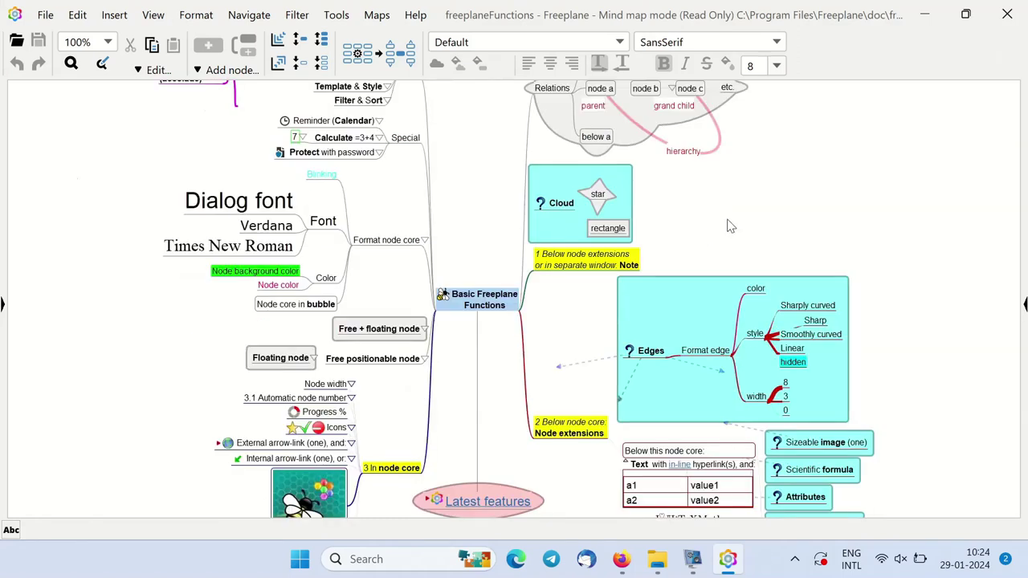
drag(728, 225, 726, 281)
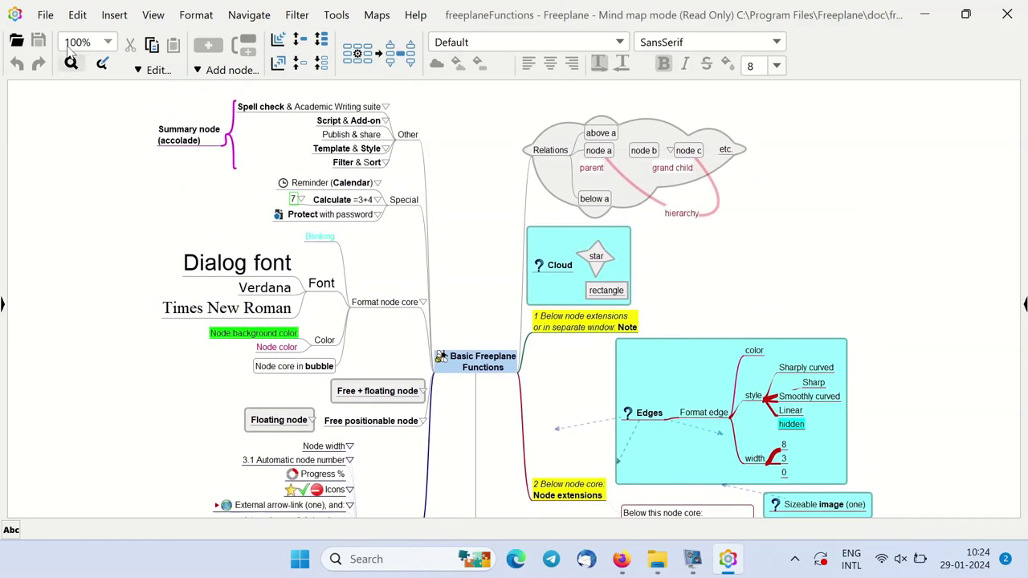
click(45, 15)
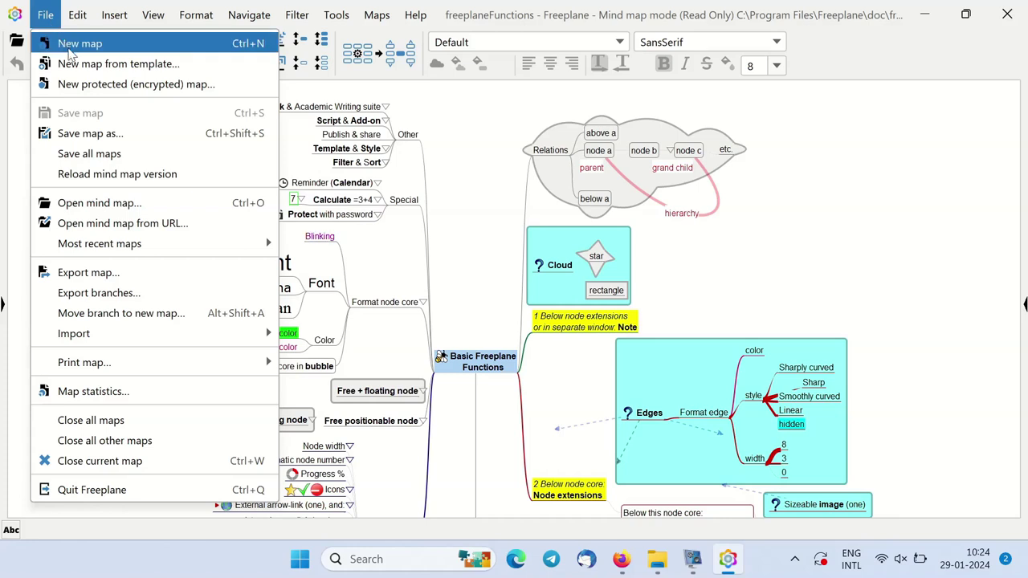
click(71, 45)
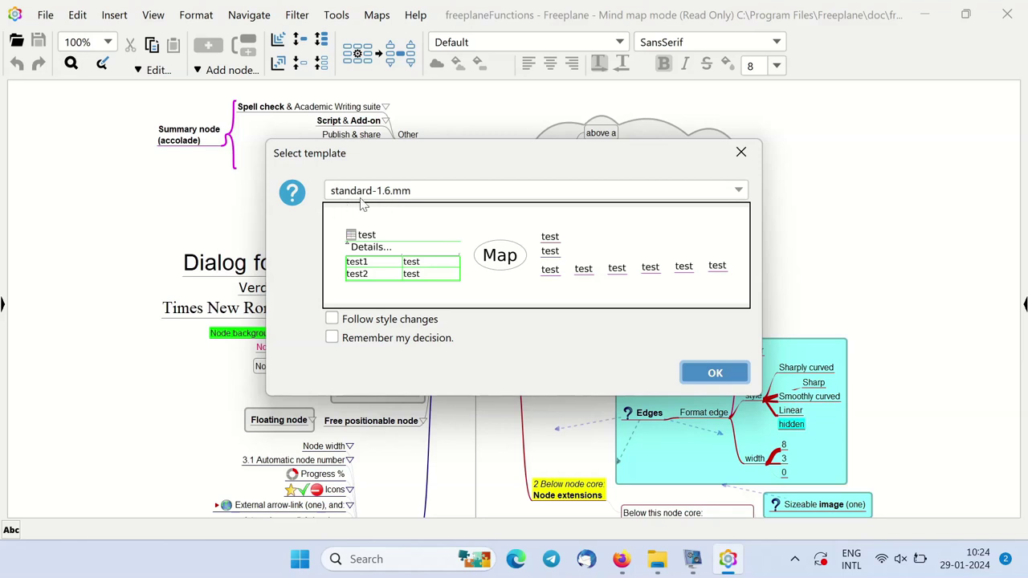
click(332, 338)
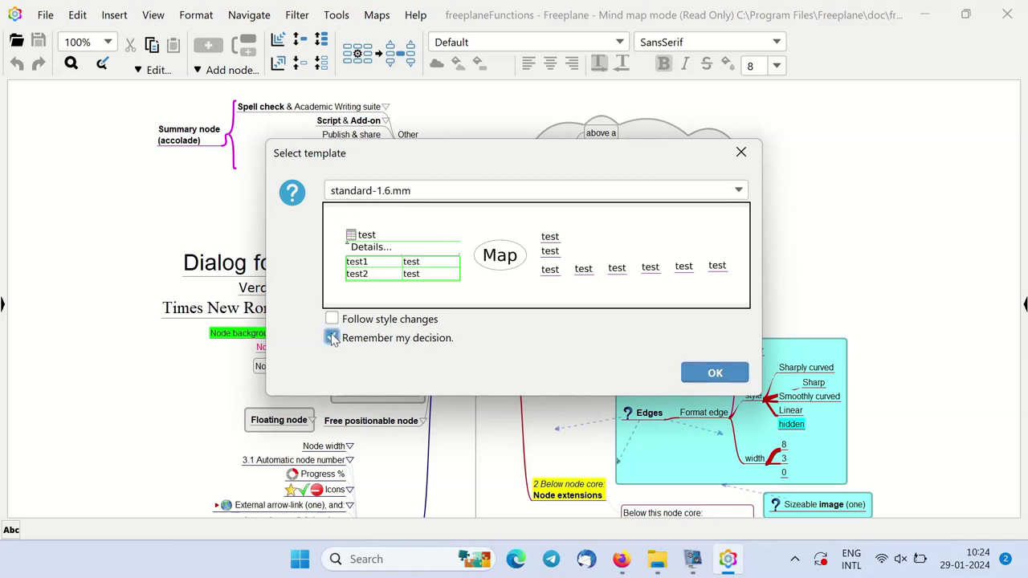
click(700, 378)
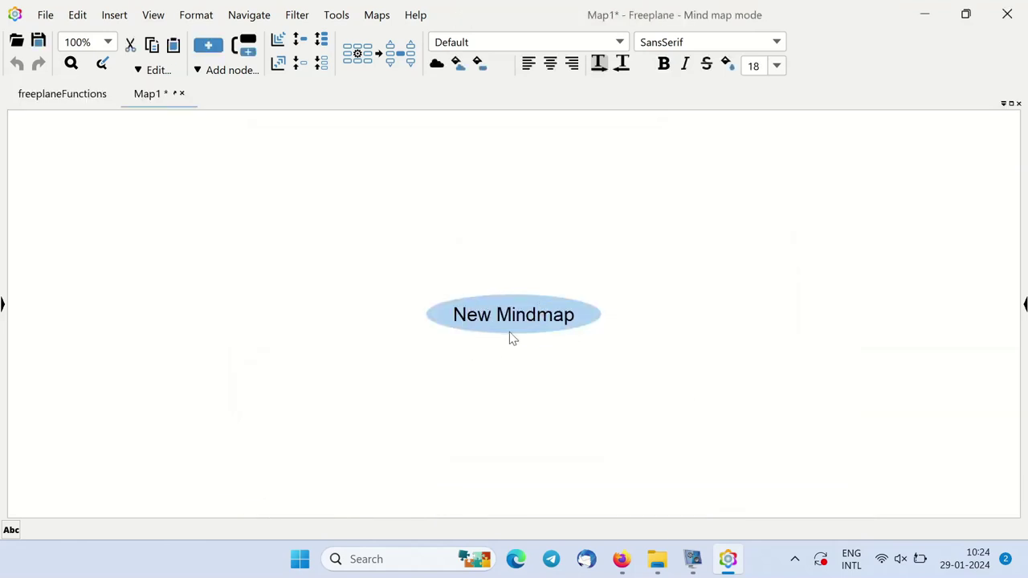